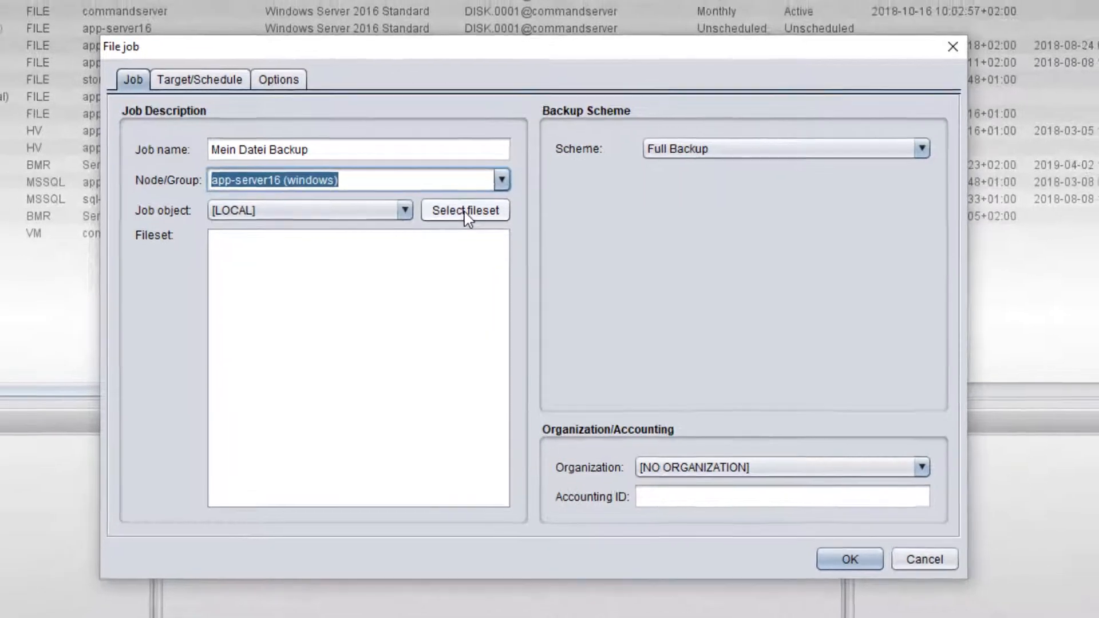
# Open the file set configuration, browse the Daten (E:\) drive and add the Test Backup Daten folder to the included files.
pyautogui.click(462, 207)
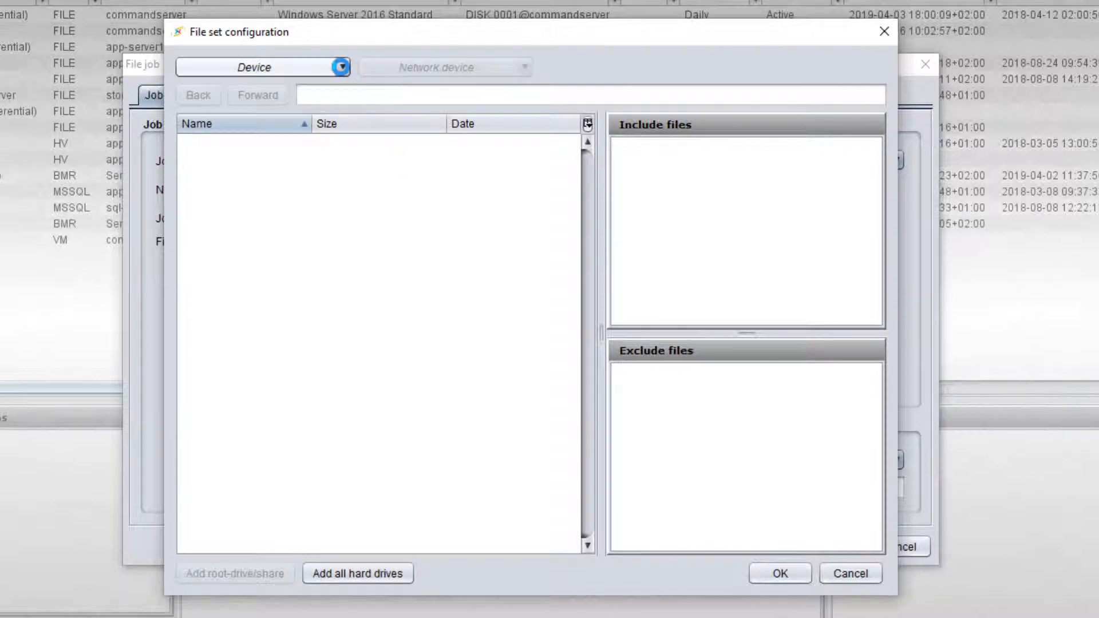
pyautogui.click(342, 68)
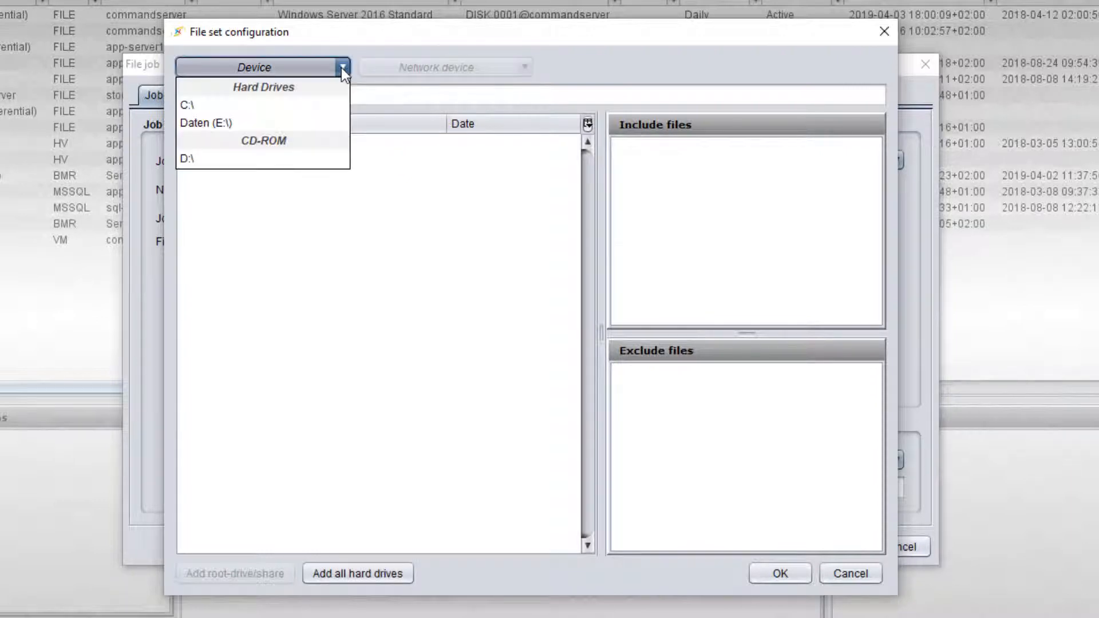
pyautogui.click(214, 124)
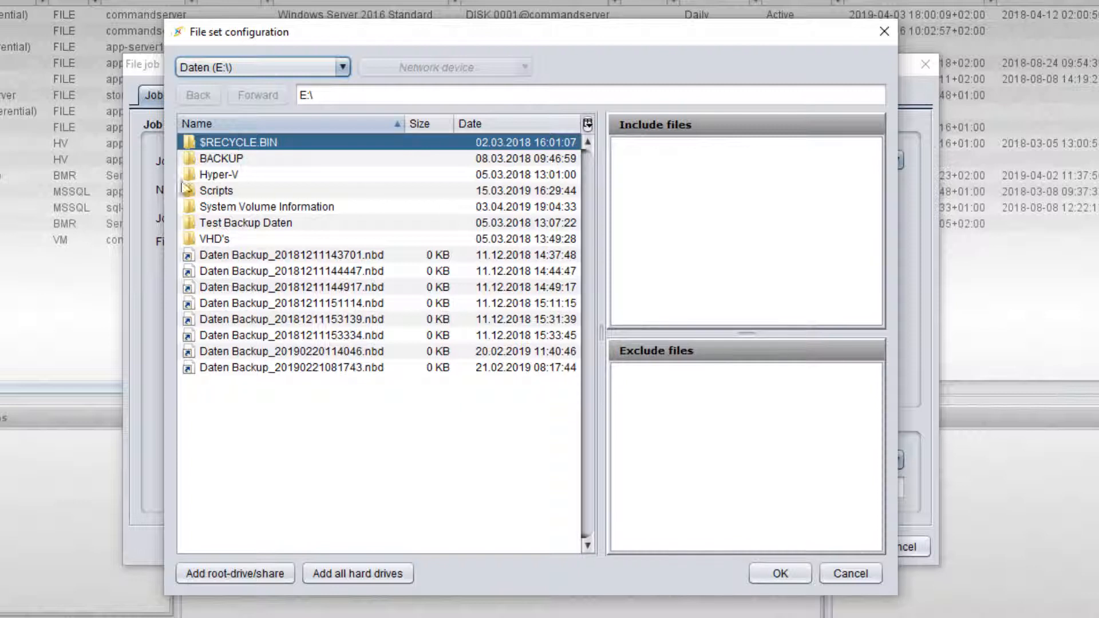
pyautogui.click(211, 225)
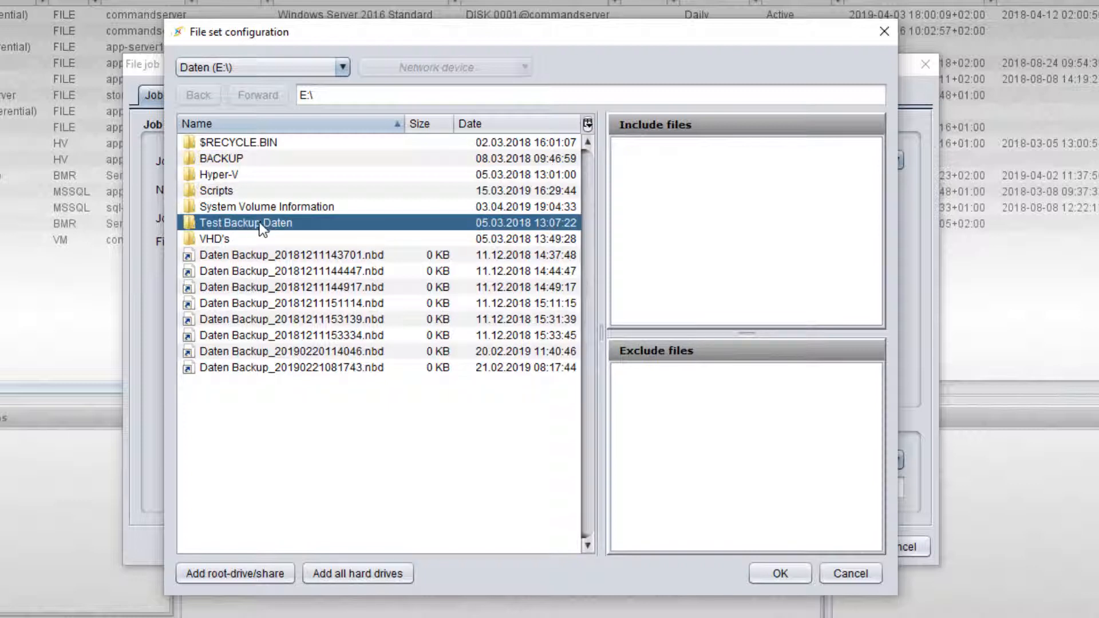
pyautogui.moveTo(250, 226); pyautogui.dragTo(708, 191)
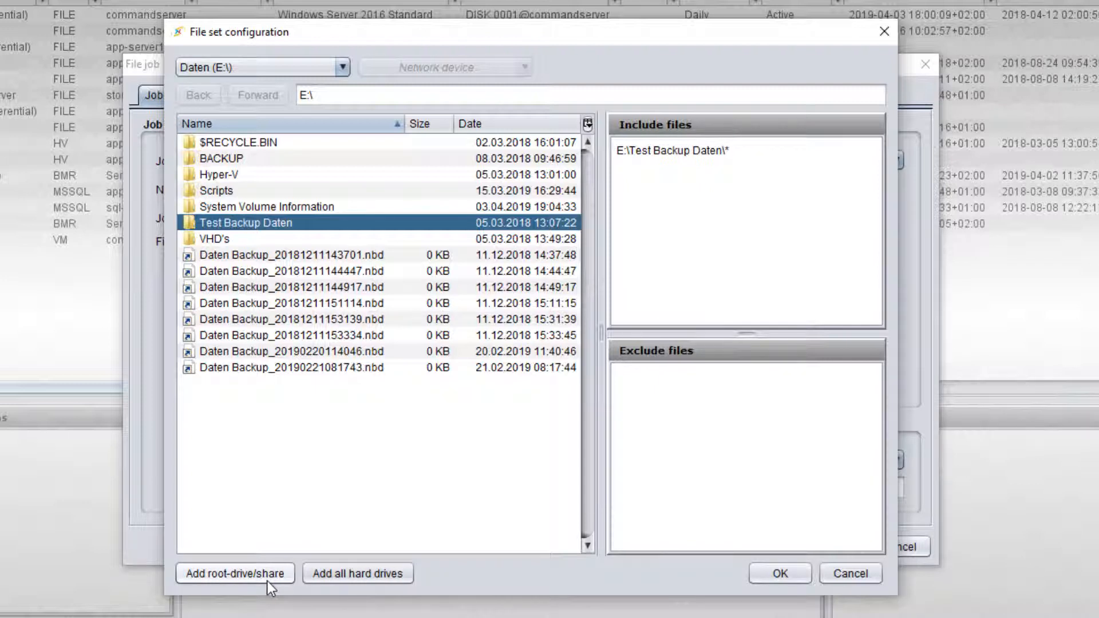
# Try adding the E: root drive and all hard drives to the included files, and remove both entries again.
pyautogui.click(231, 576)
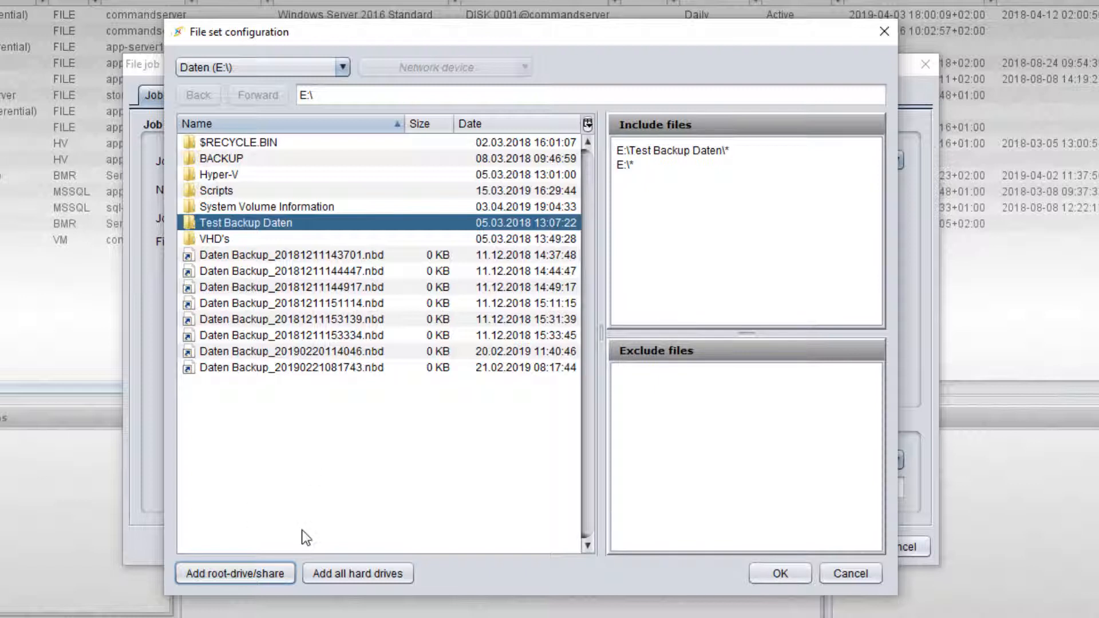
pyautogui.click(355, 575)
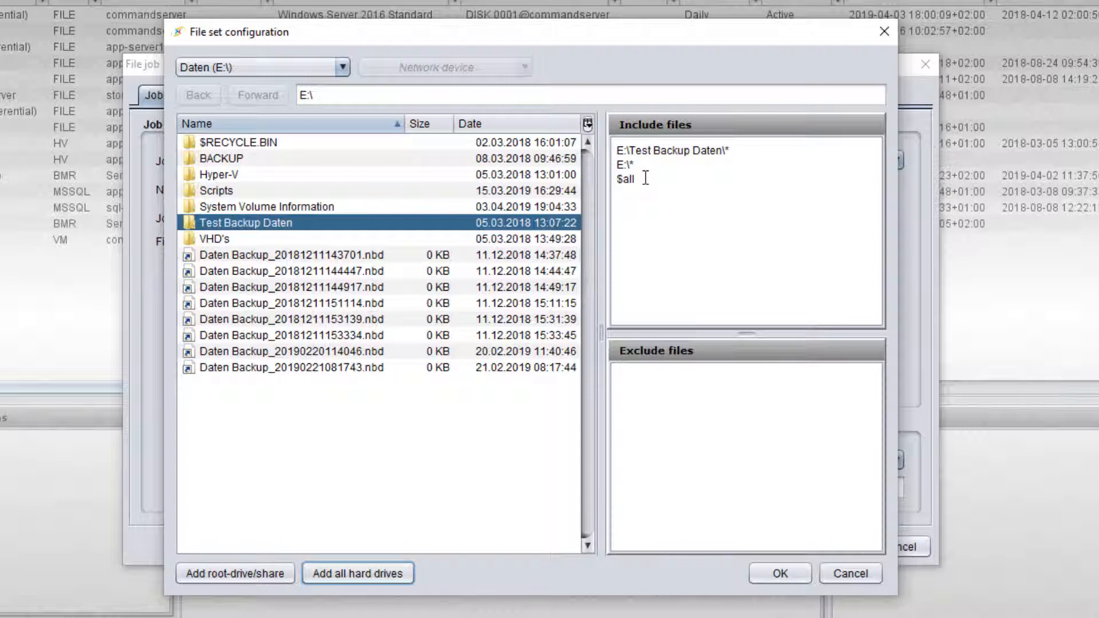
pyautogui.moveTo(646, 179); pyautogui.dragTo(611, 171)
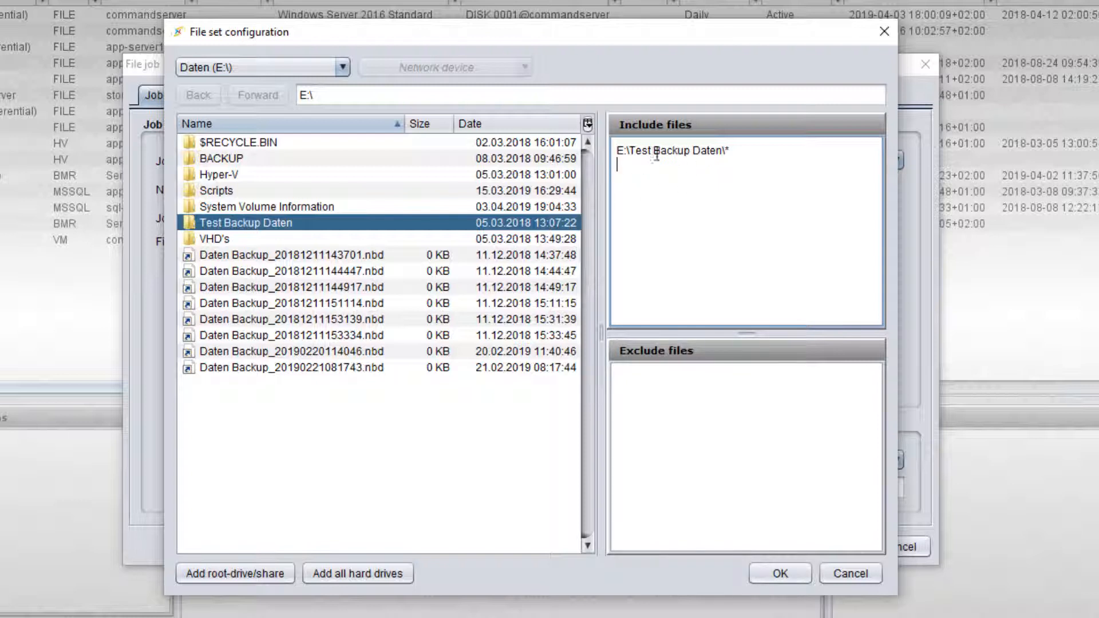
# Exclude the Big subfolder of Test Backup Daten from the file set and confirm the file selection.
pyautogui.doubleClick(274, 224)
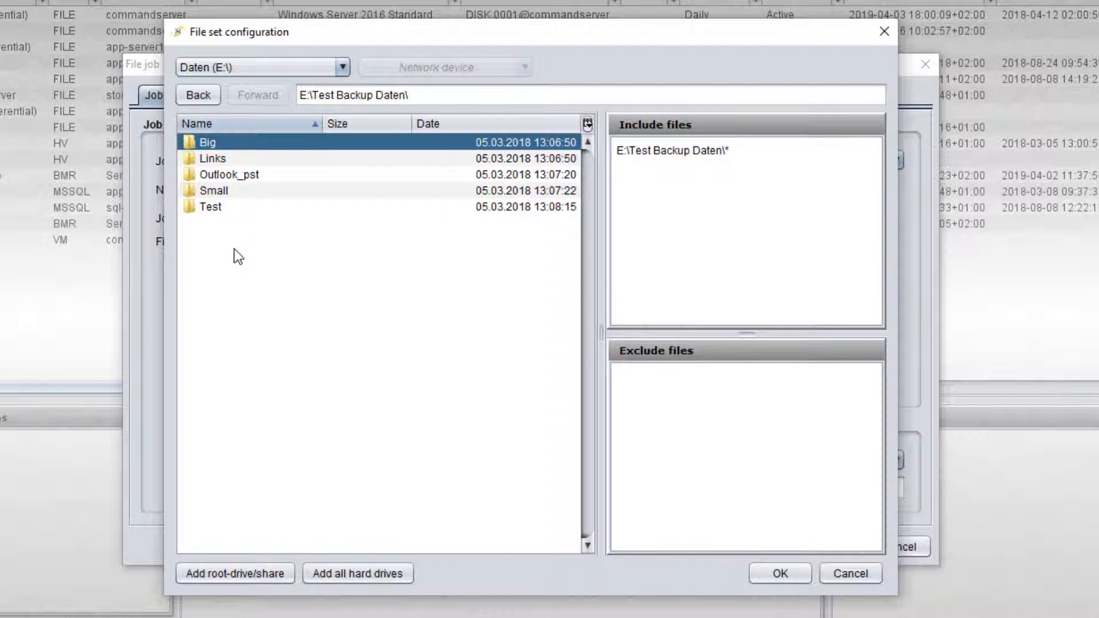
pyautogui.moveTo(190, 140); pyautogui.dragTo(675, 422)
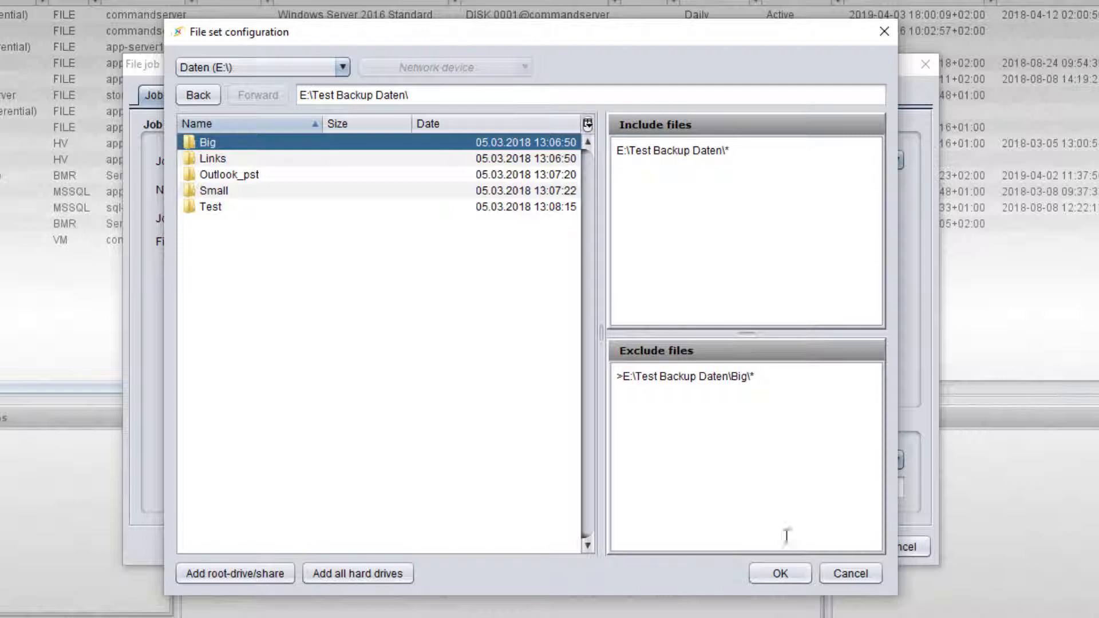
pyautogui.click(780, 573)
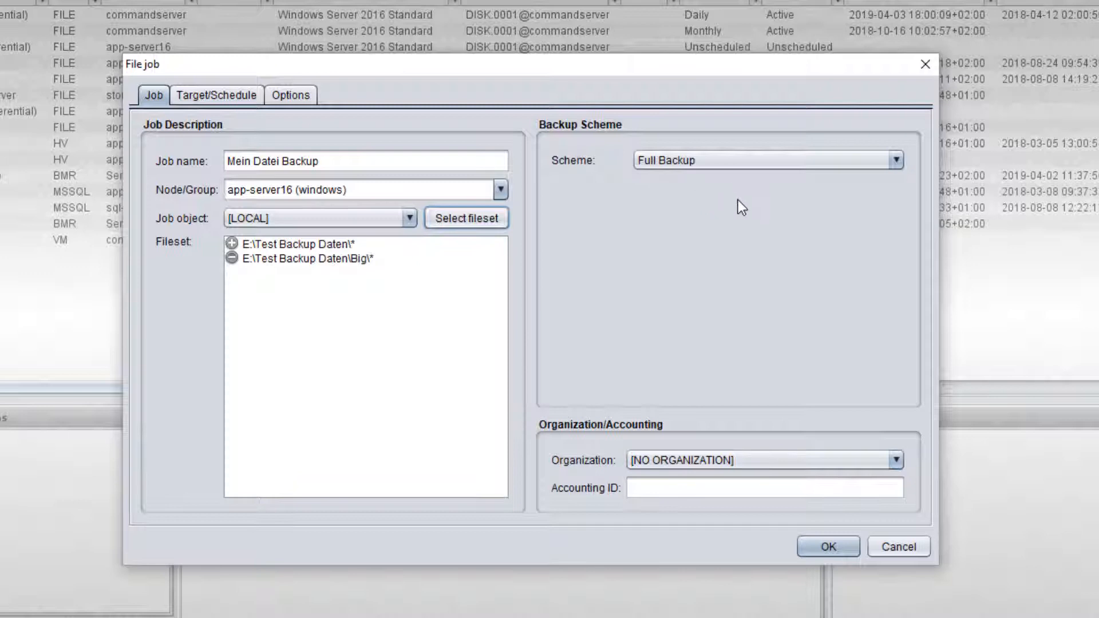
# Set the job's backup scheme to Full - Differential.
pyautogui.click(761, 160)
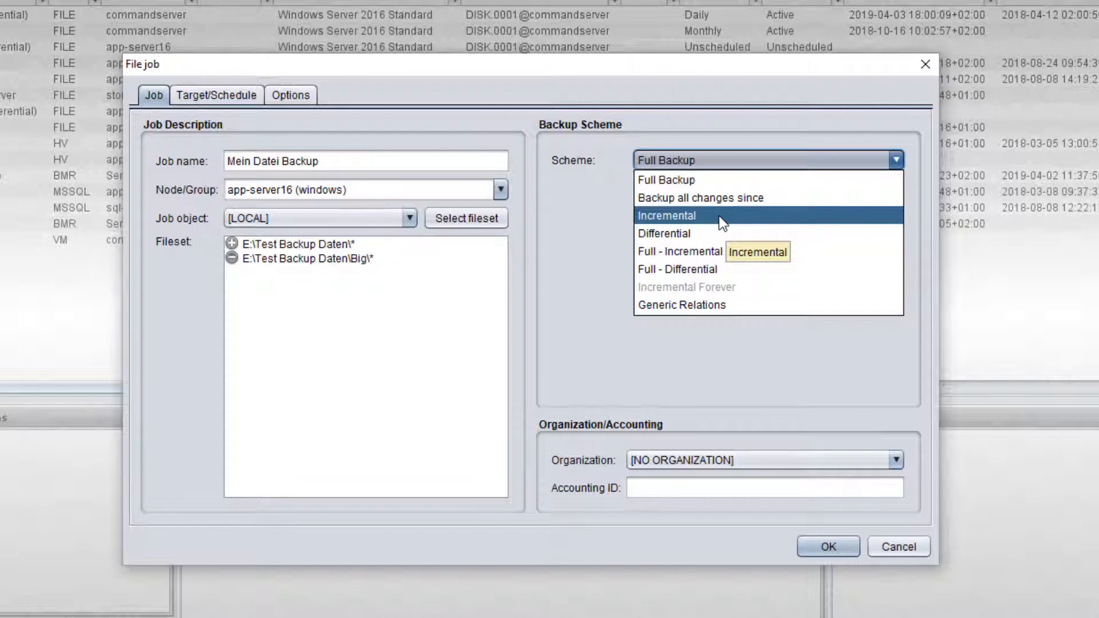
pyautogui.click(721, 273)
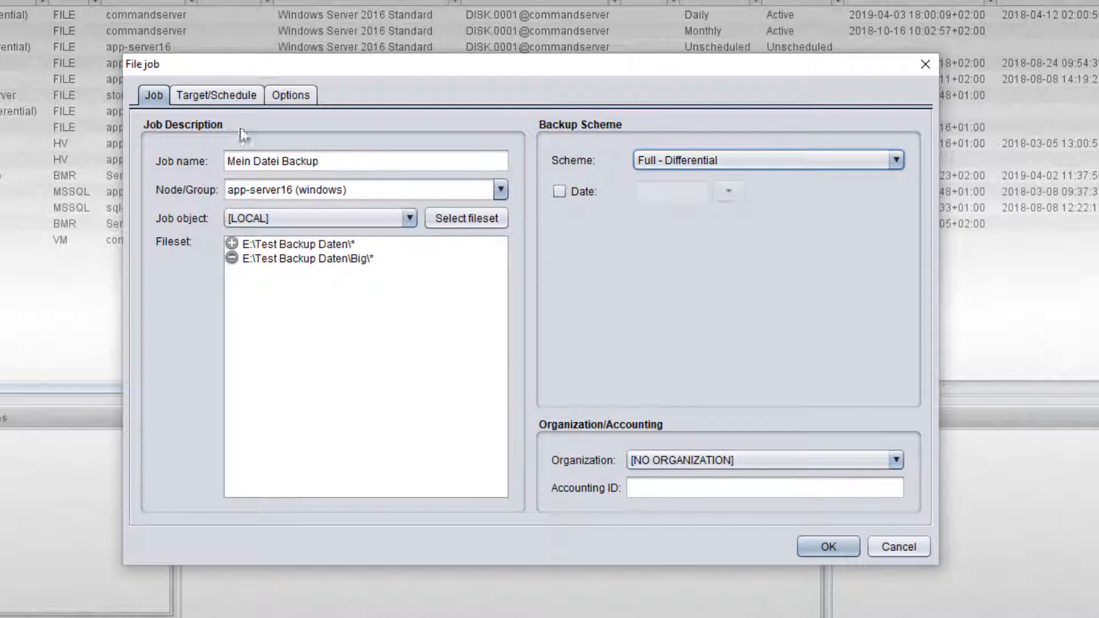
# Target the full backup to the DISK.0001@commandserver media pool and set its schedule to Monthly.
pyautogui.click(211, 97)
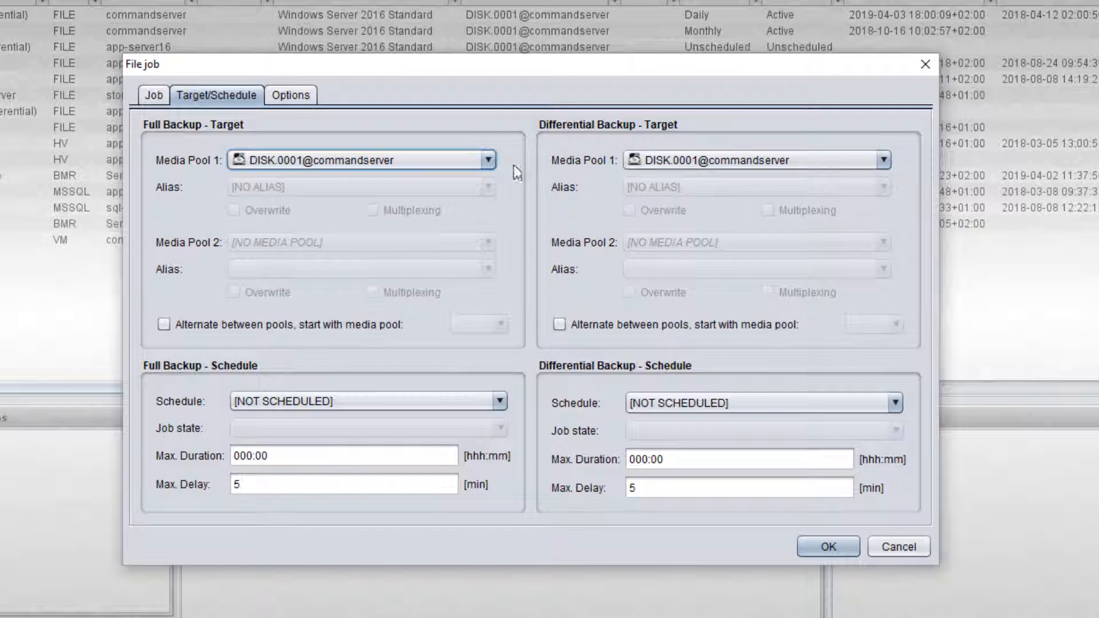
pyautogui.click(488, 161)
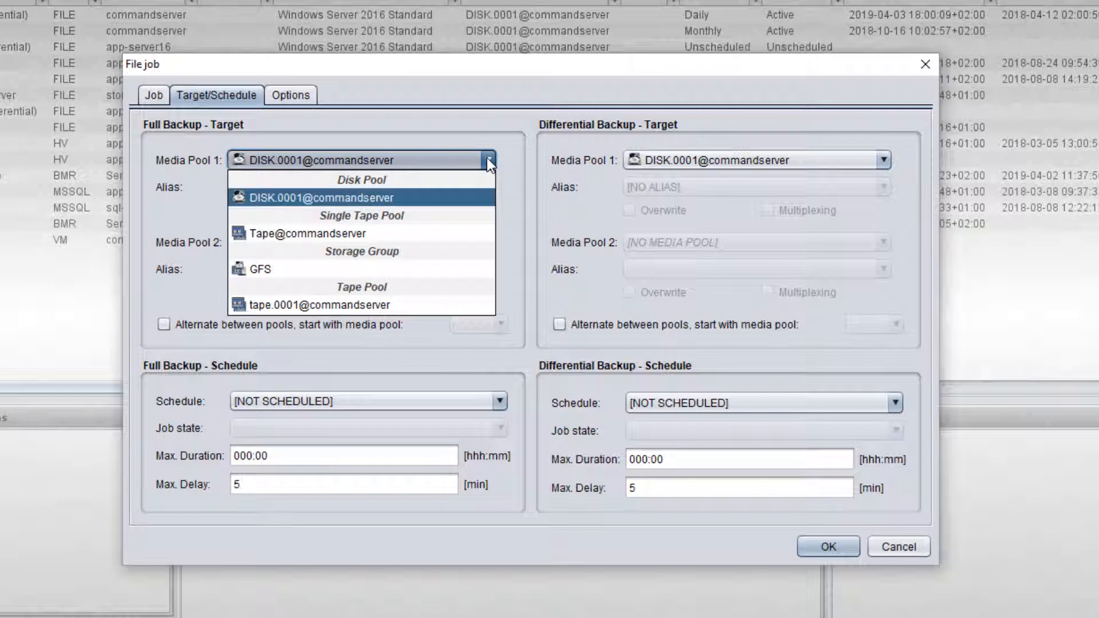
pyautogui.moveTo(355, 196)
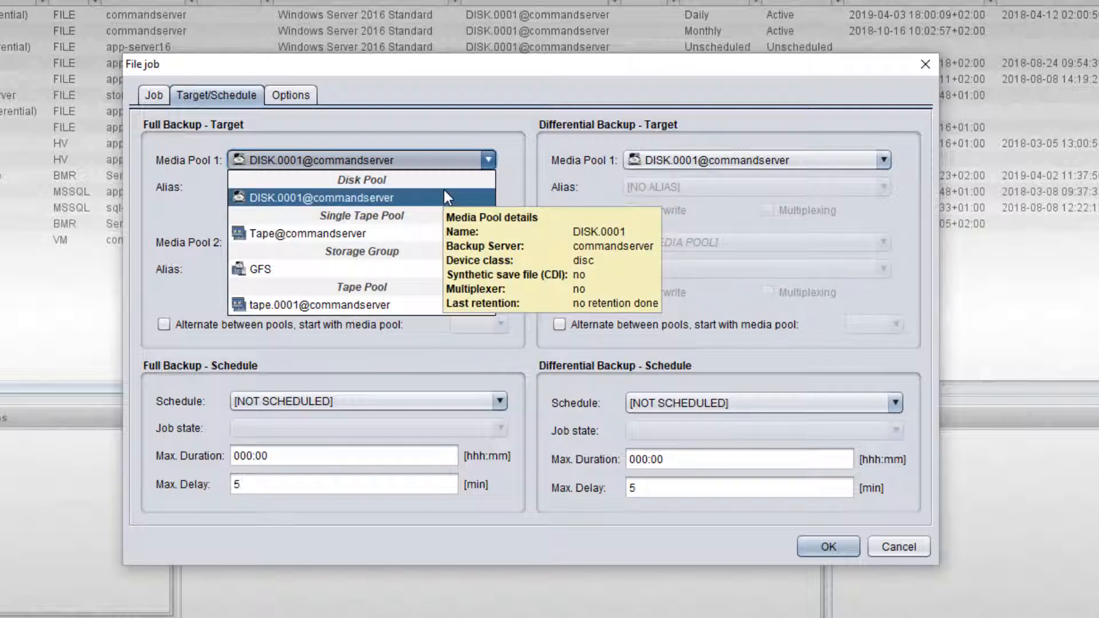
pyautogui.moveTo(427, 235)
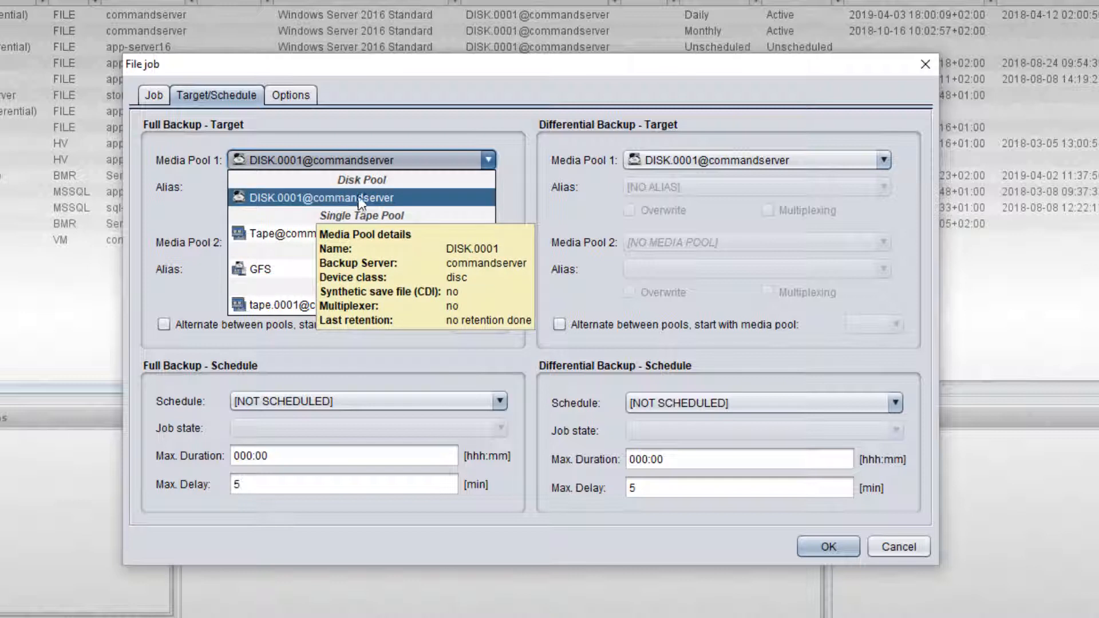
pyautogui.click(407, 197)
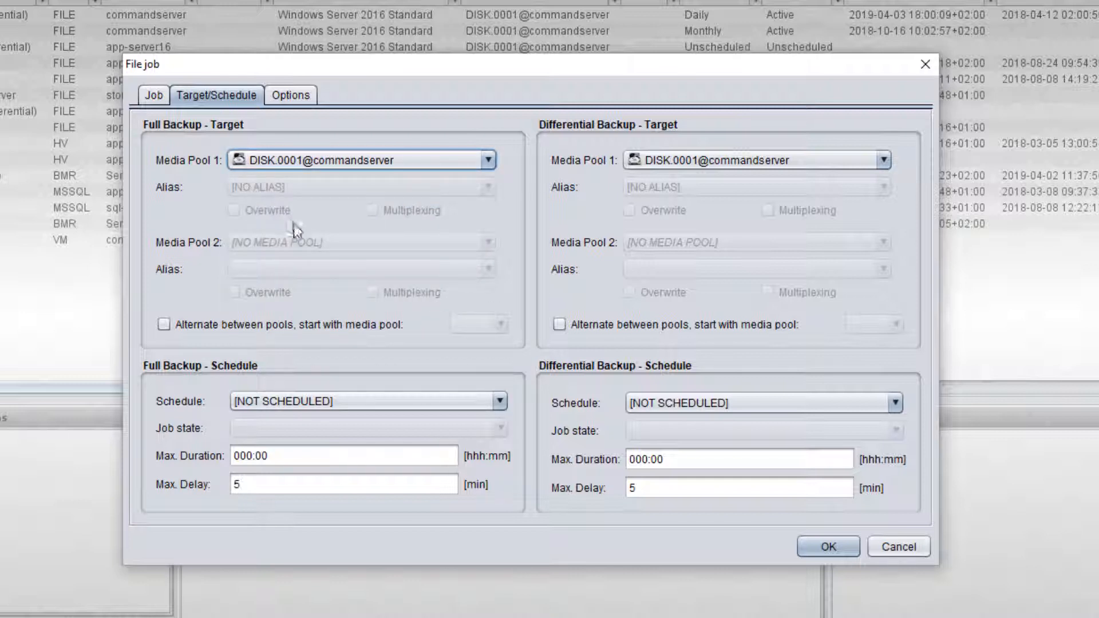
pyautogui.click(498, 402)
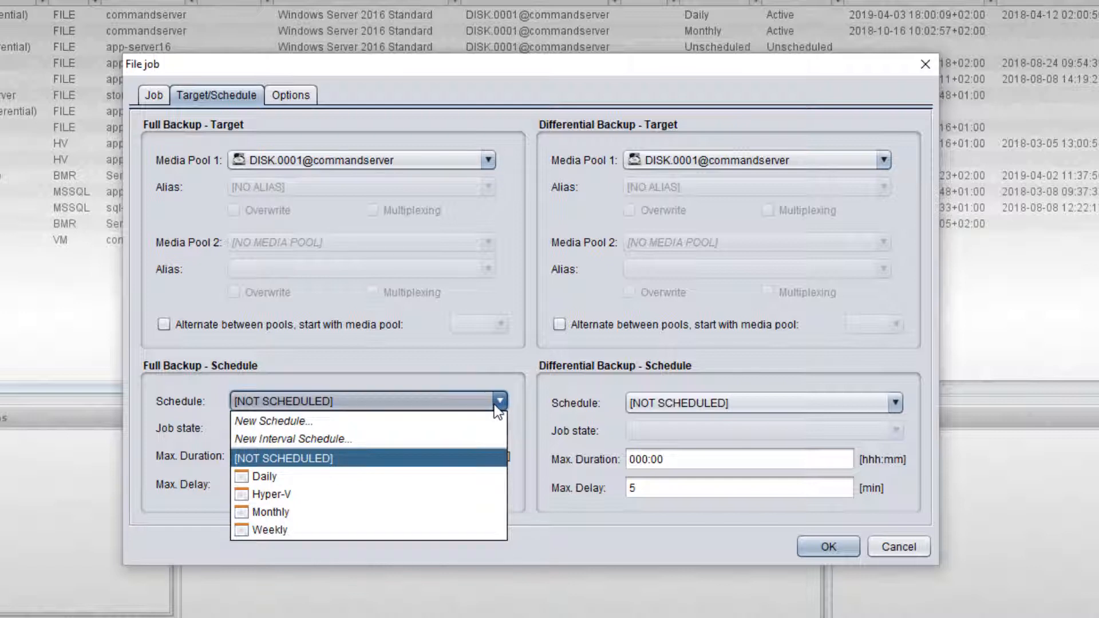
pyautogui.click(298, 512)
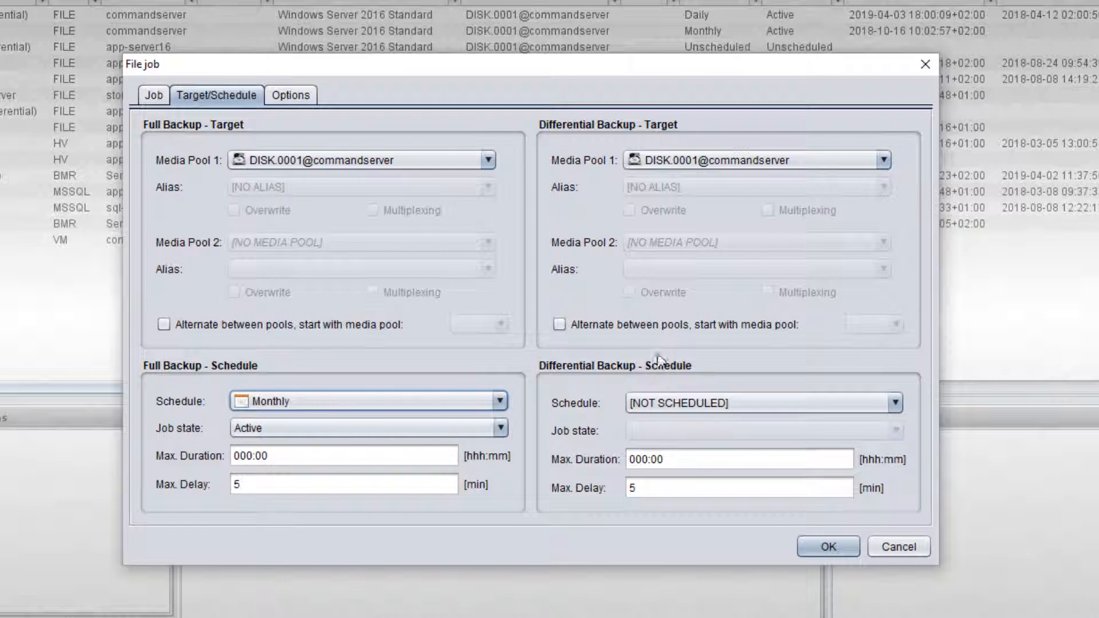
# Keep DISK.0001@commandserver as the differential backup's media pool and set its schedule to Daily.
pyautogui.click(885, 162)
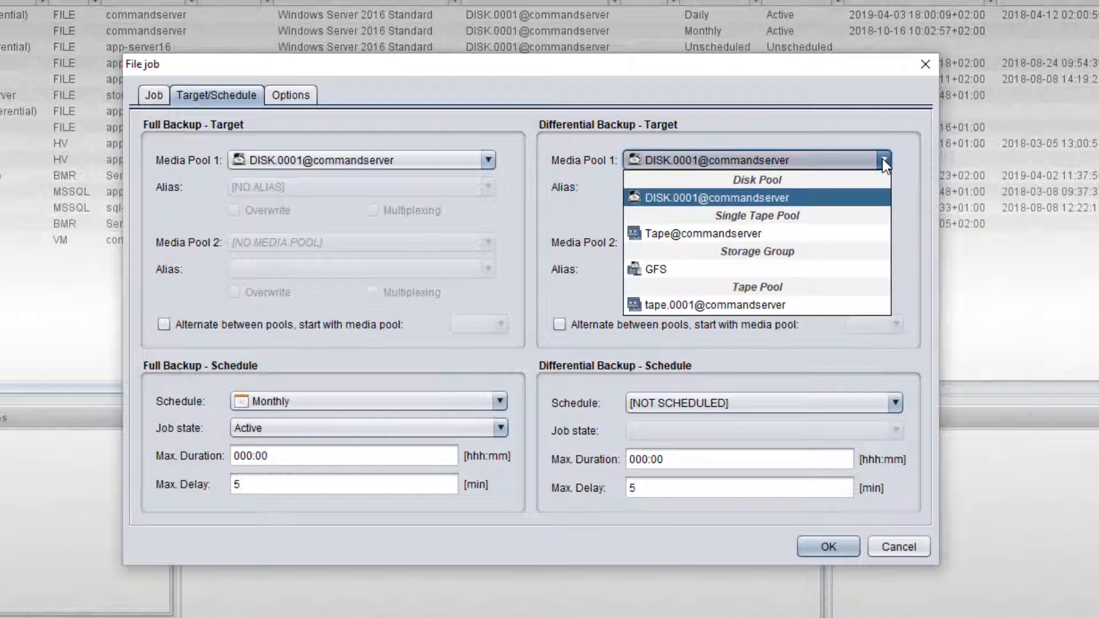
pyautogui.click(912, 211)
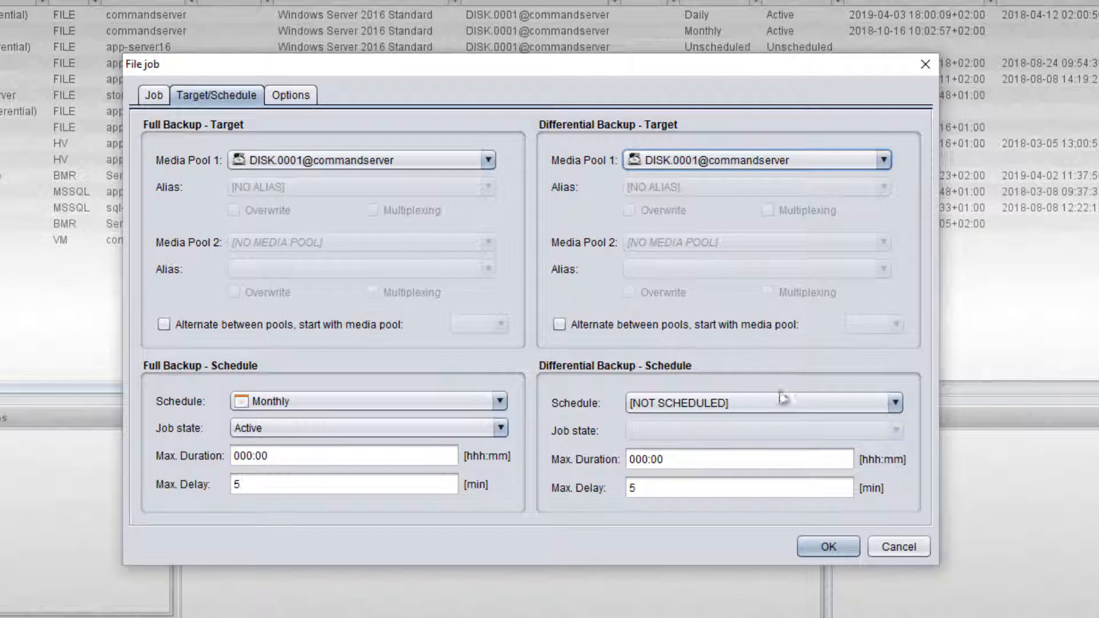
pyautogui.click(894, 404)
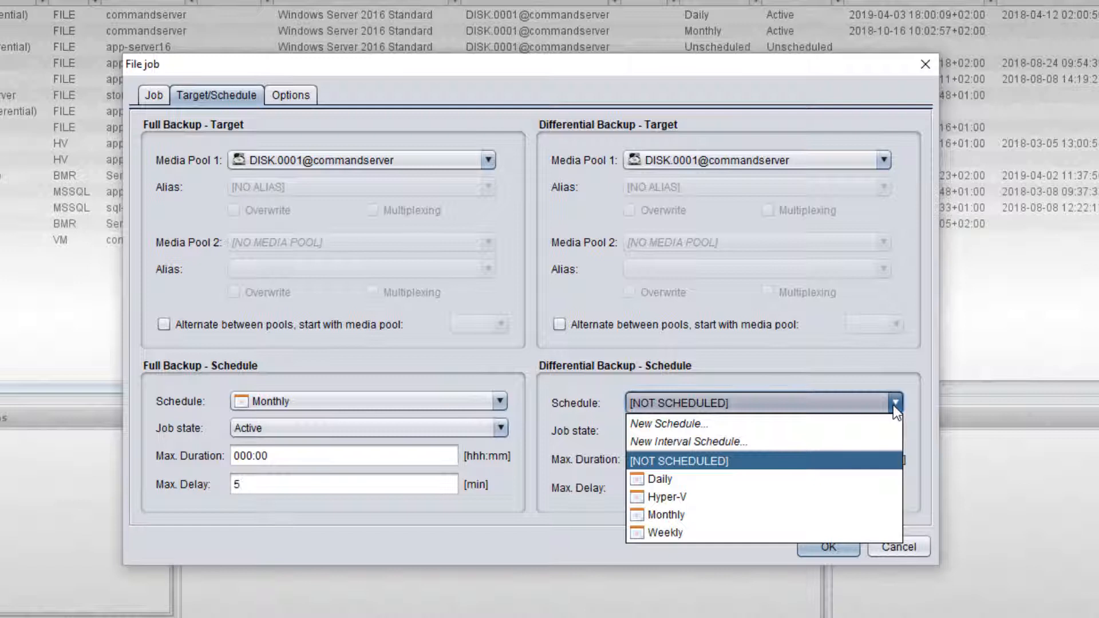
pyautogui.click(709, 486)
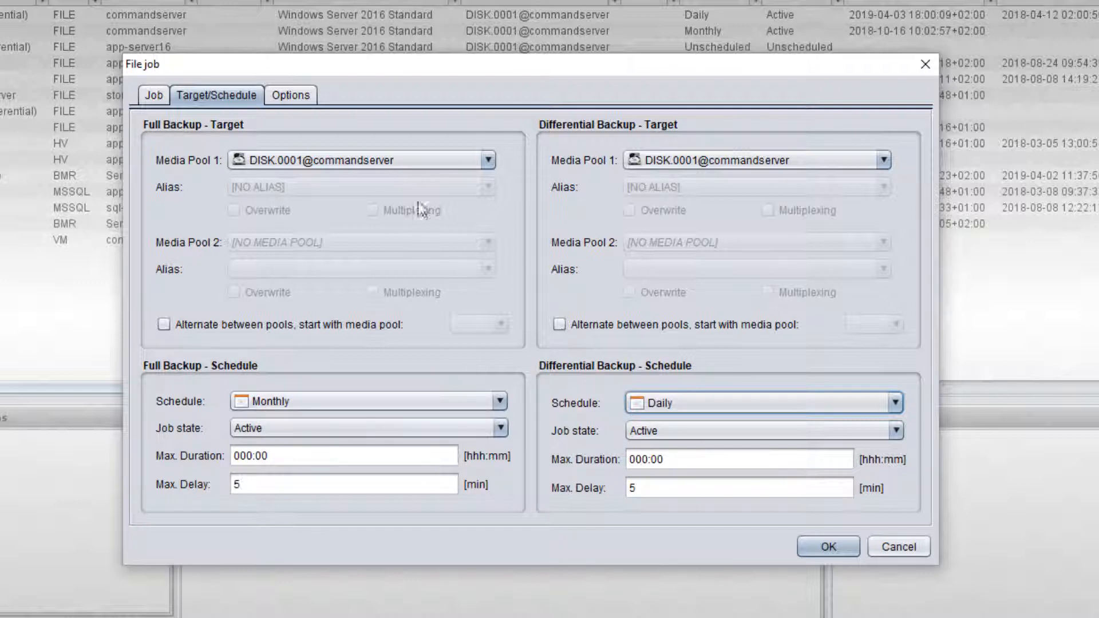
# Check the full backup's advanced options and client compression choices, keep rle compression, and save the file job.
pyautogui.click(294, 93)
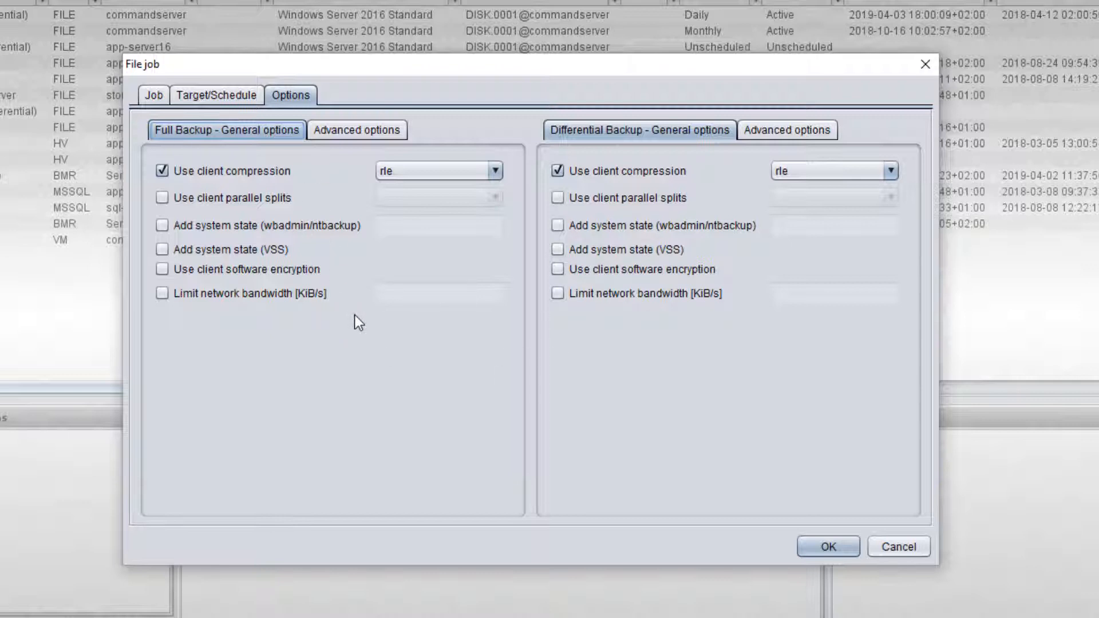
pyautogui.click(355, 132)
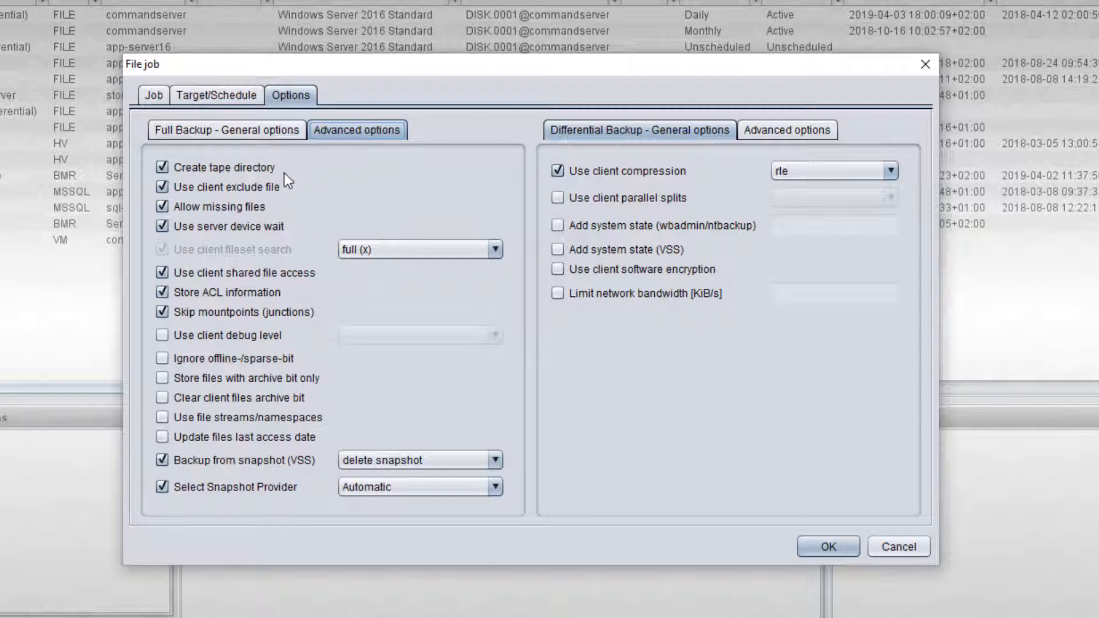
pyautogui.click(264, 125)
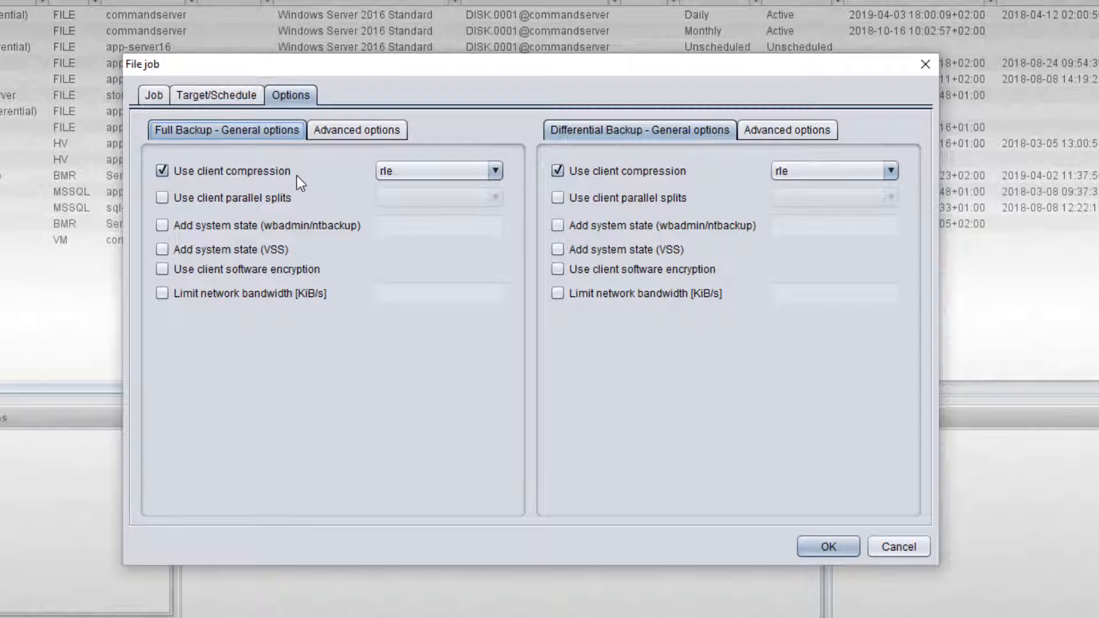
pyautogui.click(497, 170)
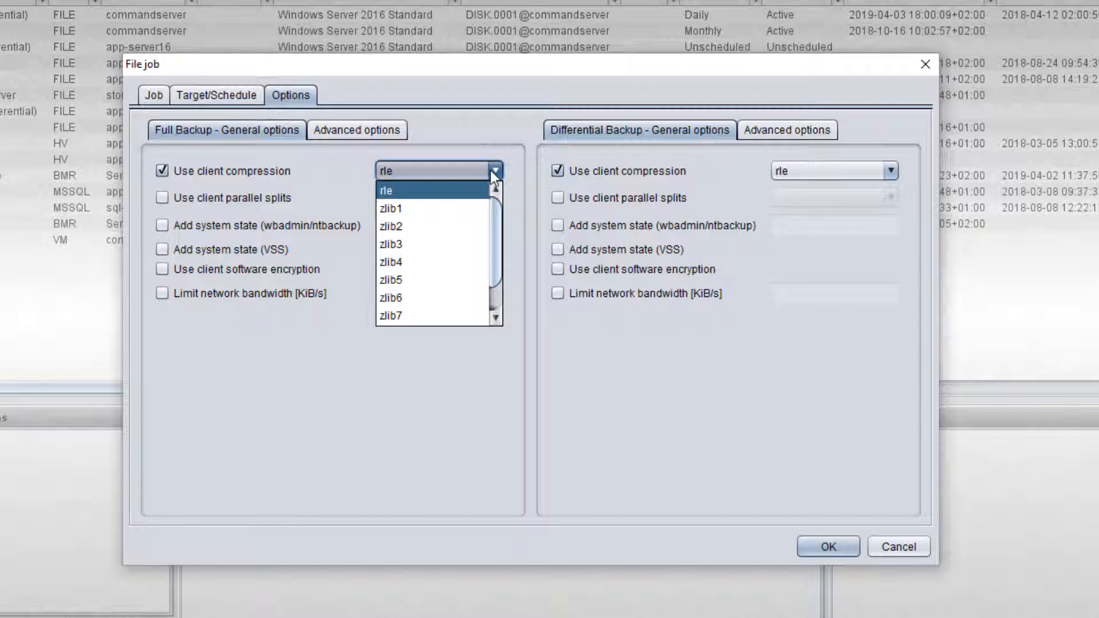
pyautogui.click(509, 174)
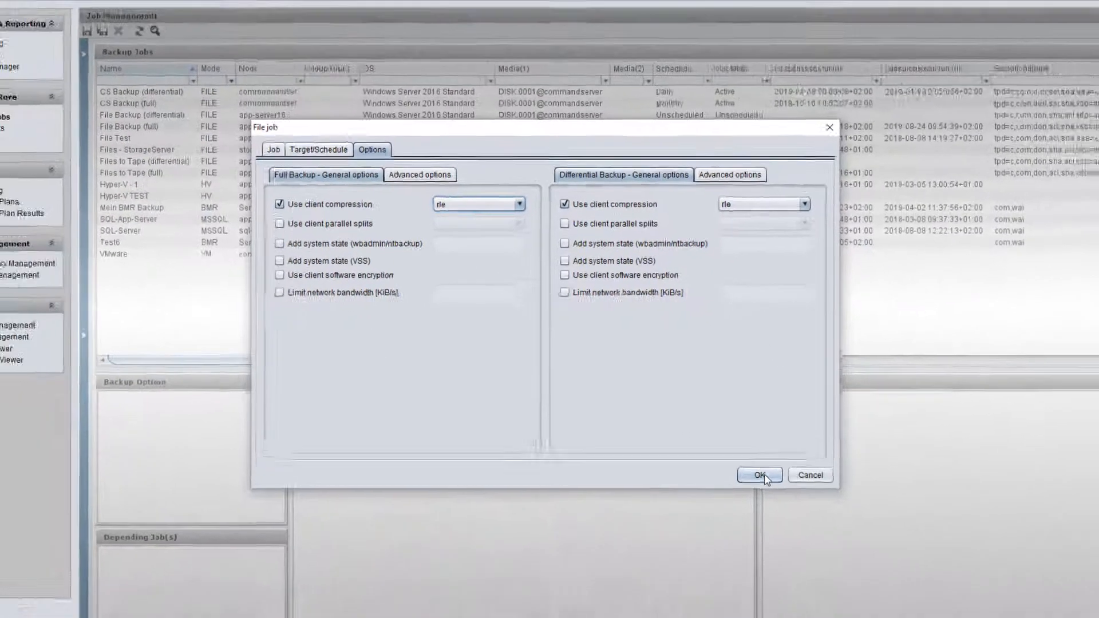
pyautogui.click(830, 547)
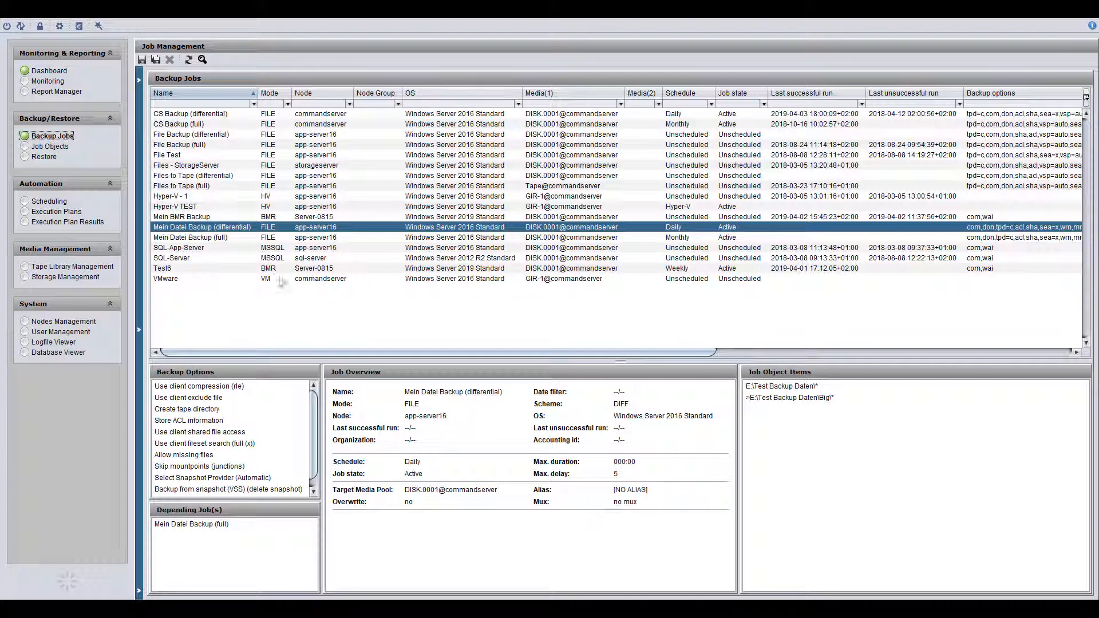
# Run a connectivity test on the Mein Datei Backup (full) job and close its result.
pyautogui.rightClick(231, 229)
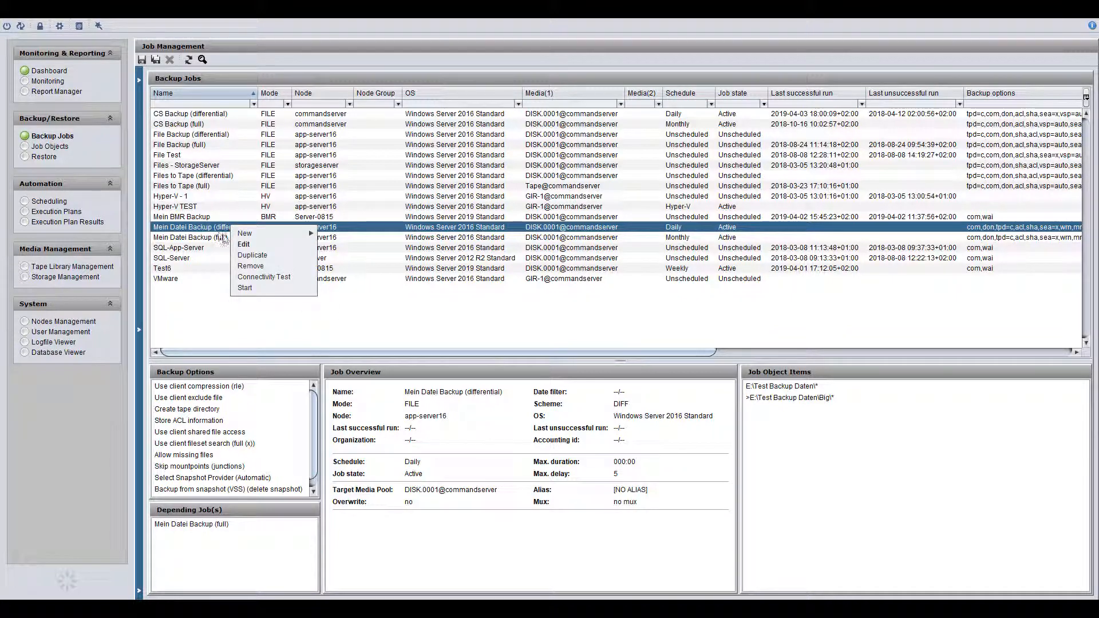
pyautogui.click(223, 241)
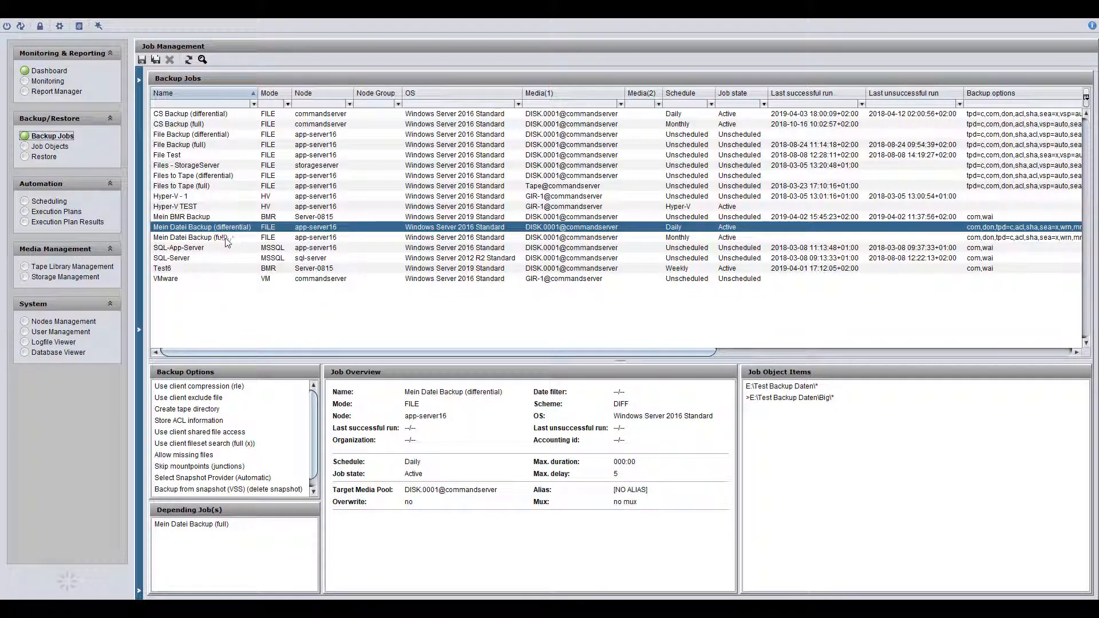
pyautogui.click(232, 240)
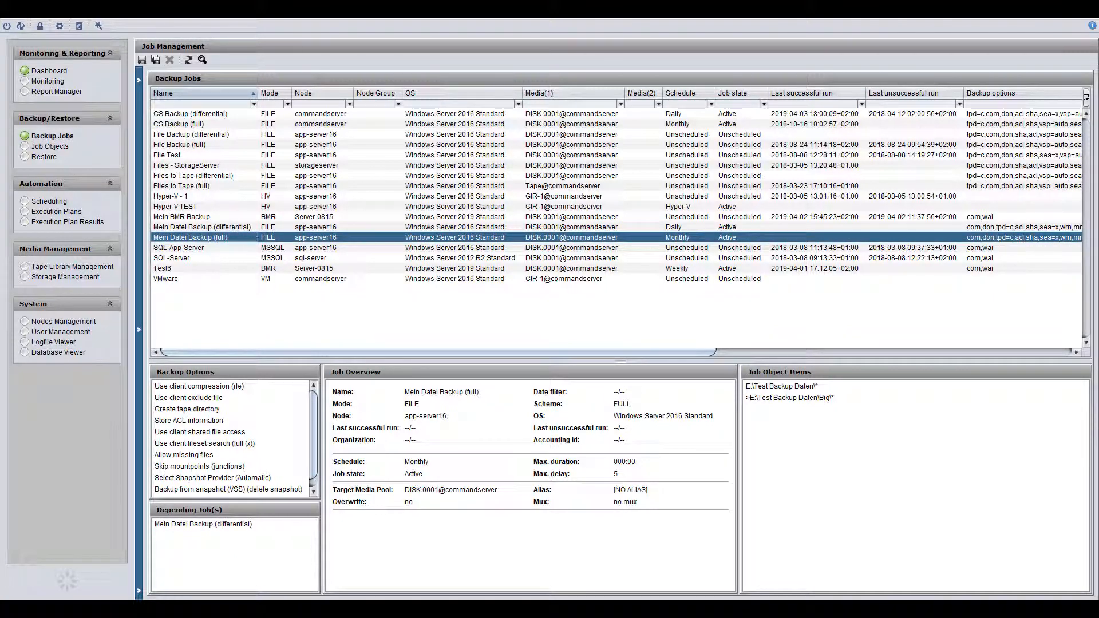
pyautogui.rightClick(240, 239)
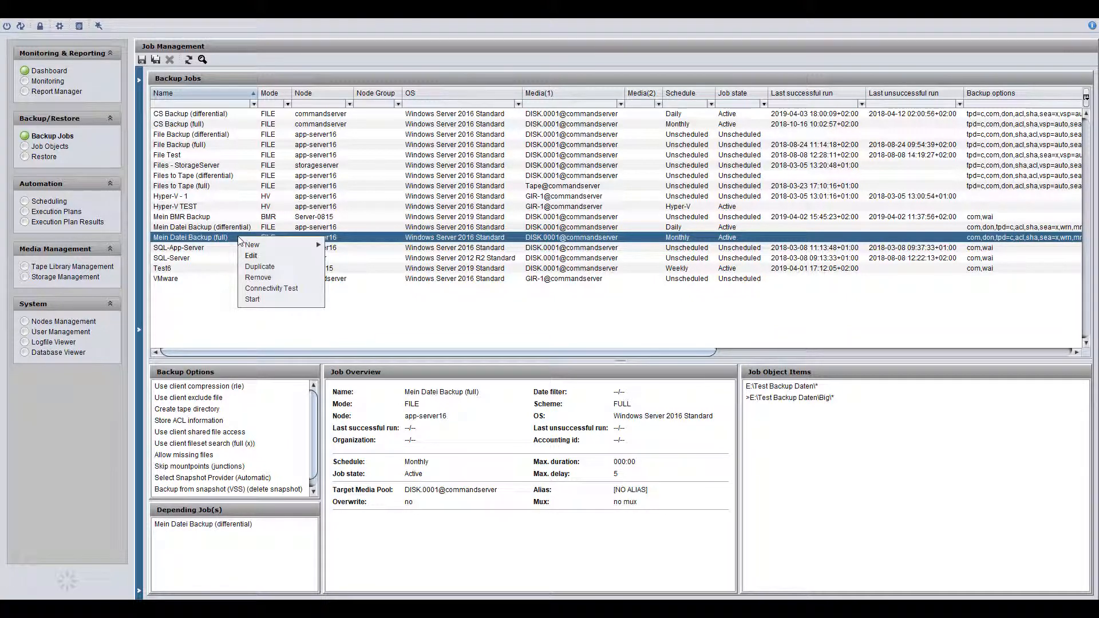
pyautogui.click(303, 294)
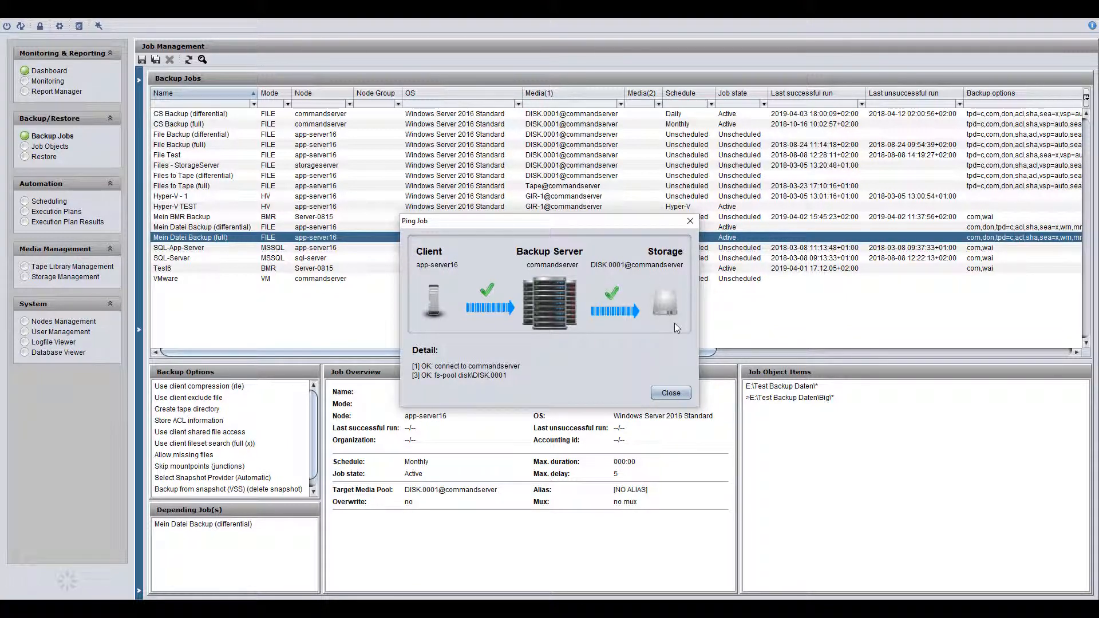
pyautogui.click(667, 394)
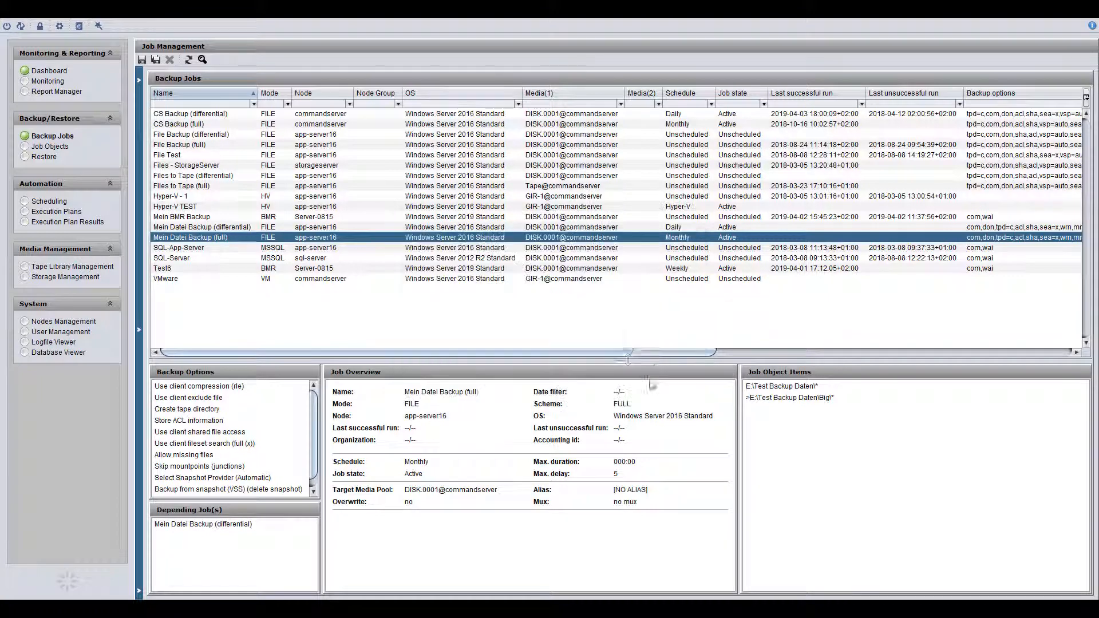
# Start the Mein Datei Backup (full) job and open the monitoring view to follow its progress.
pyautogui.rightClick(223, 240)
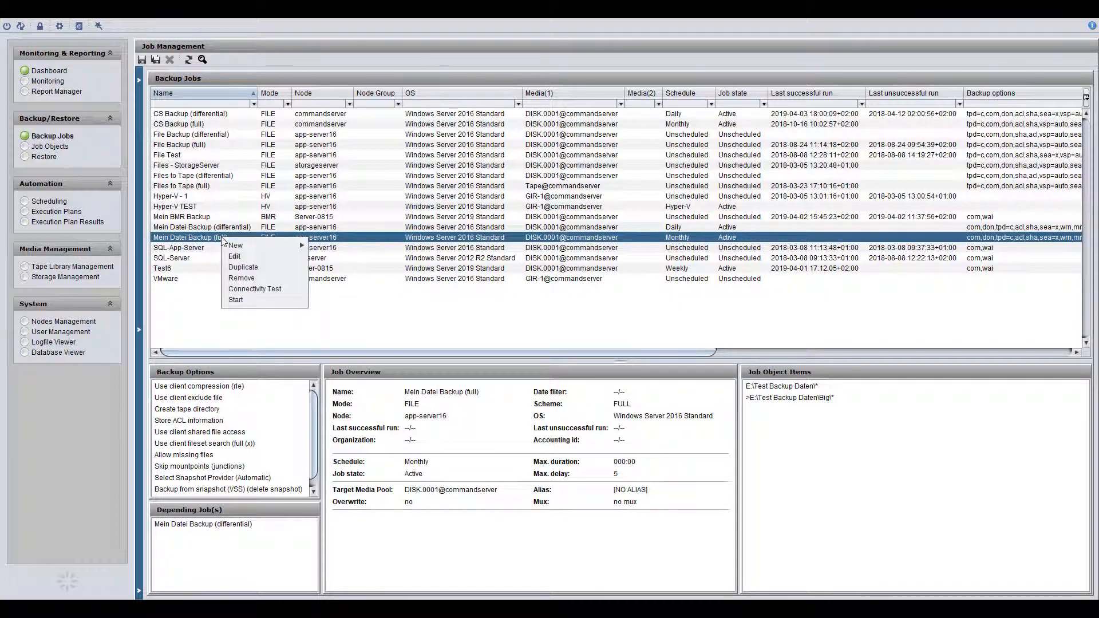
pyautogui.click(250, 302)
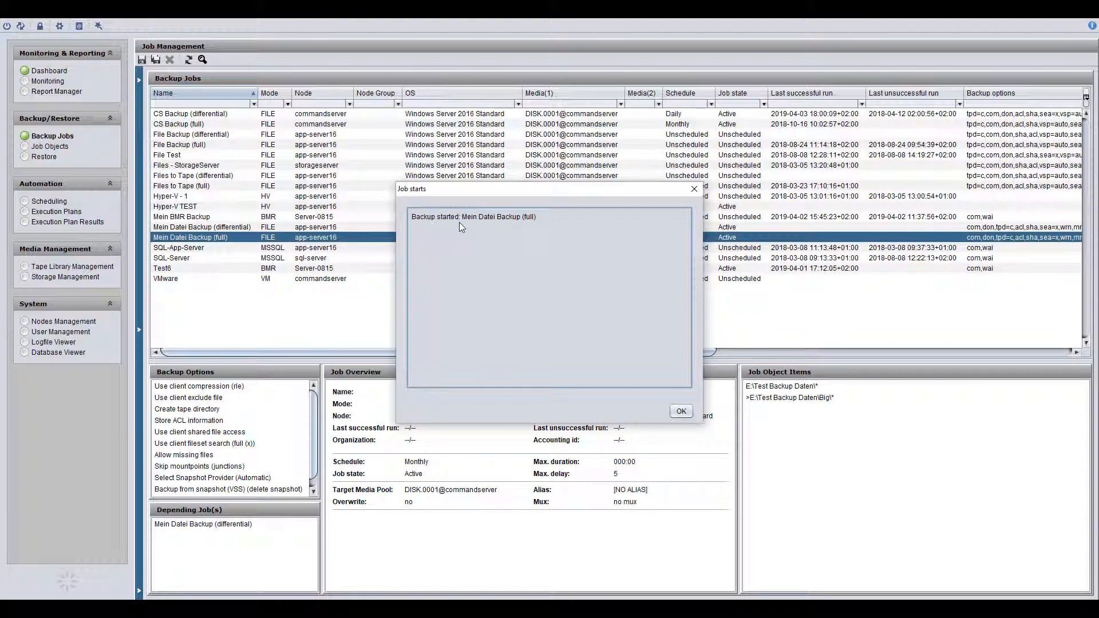
pyautogui.click(677, 411)
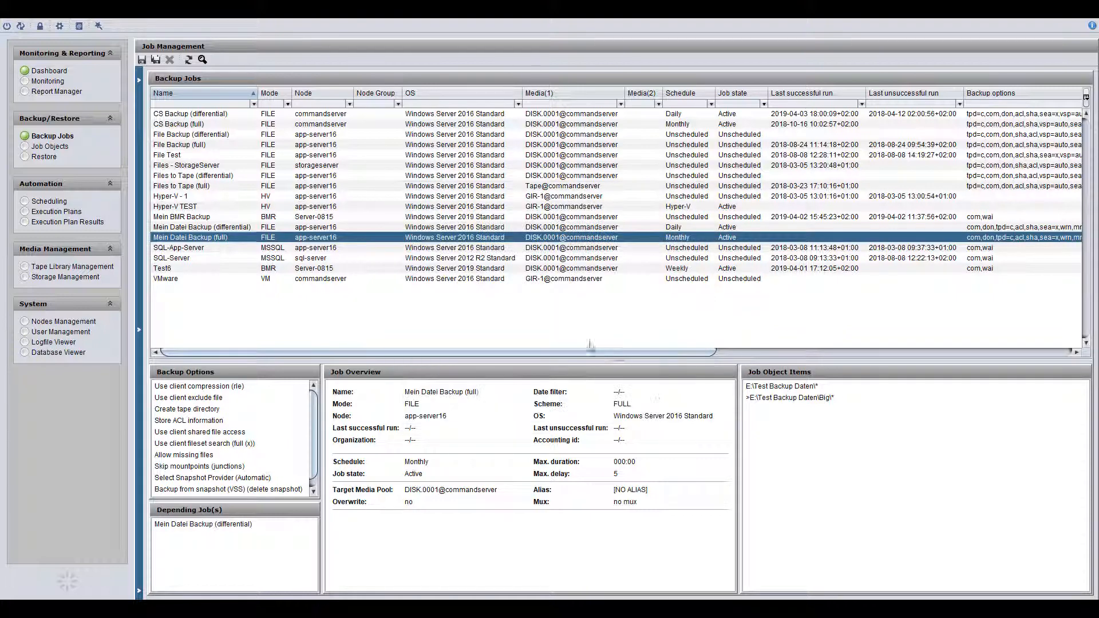
pyautogui.click(48, 81)
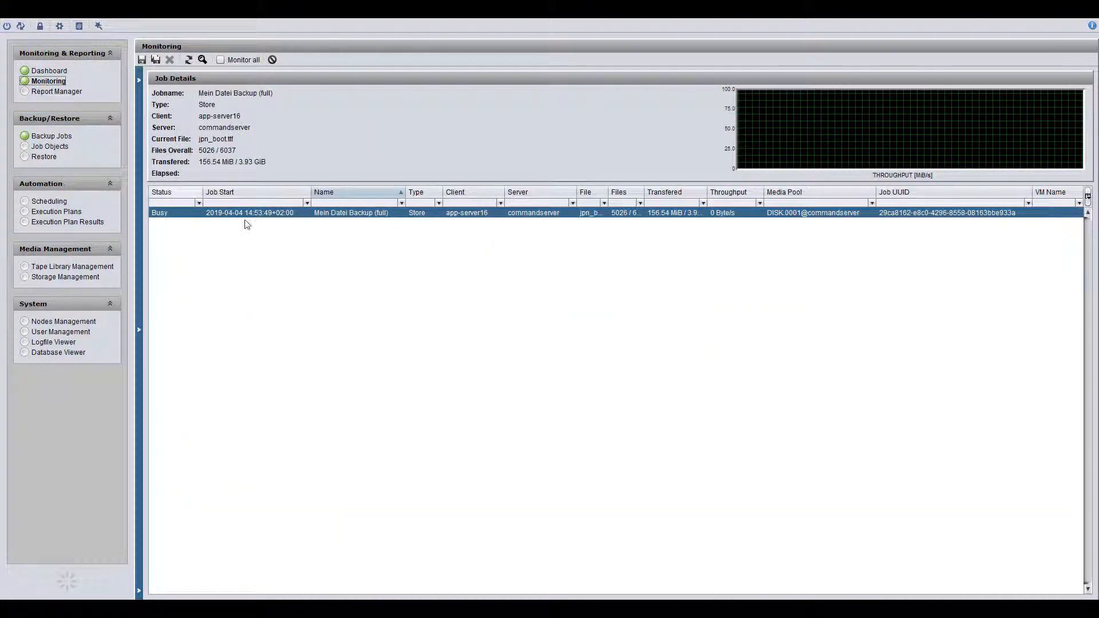